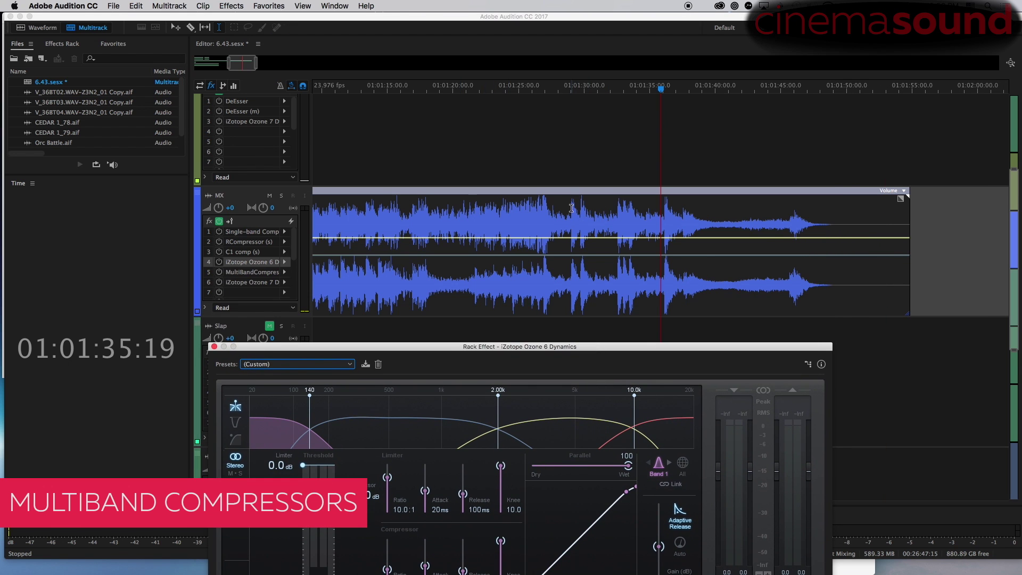
# Step: After a quick playback check, switch on the Ozone 6 Dynamics effect in the MX track's rack slot 4
pyautogui.click(570, 209)
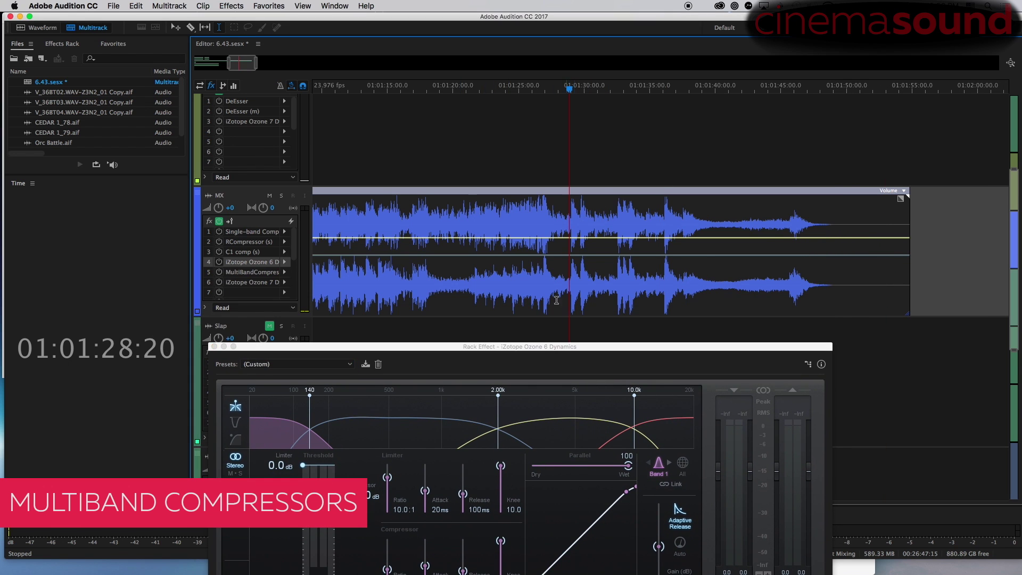
pyautogui.moveTo(546, 346); pyautogui.dragTo(426, 16)
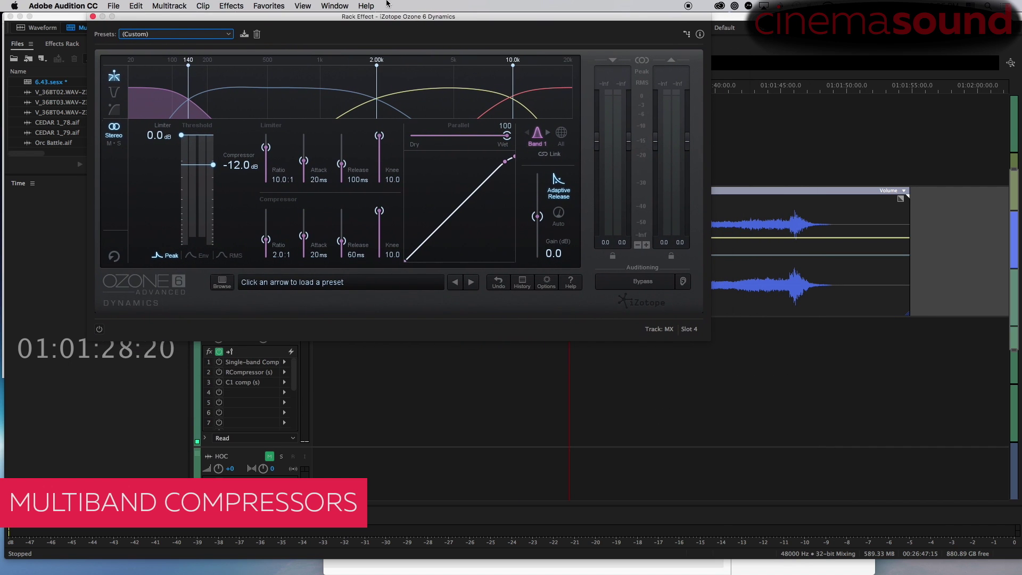
pyautogui.press('space')
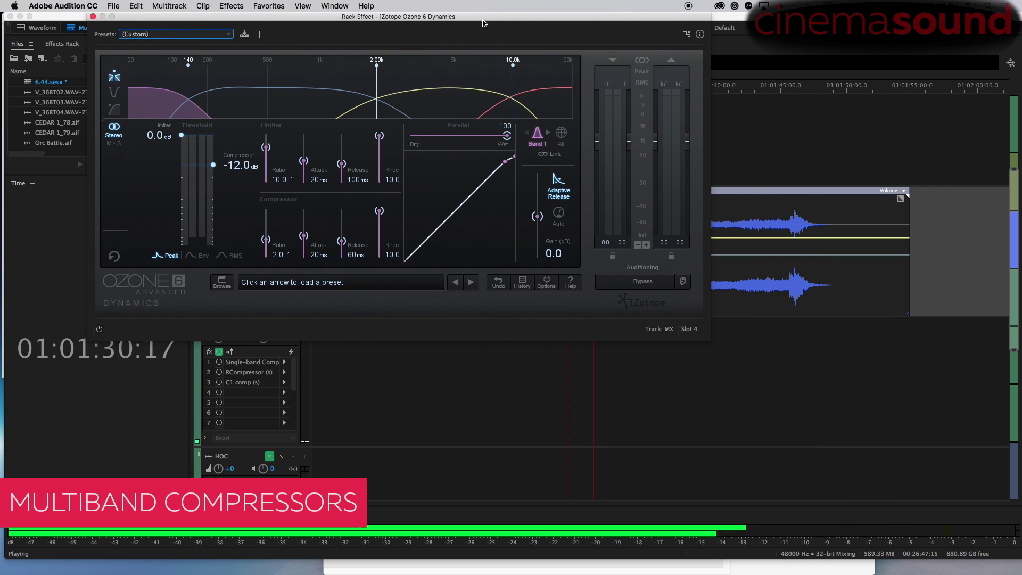
pyautogui.moveTo(493, 19); pyautogui.dragTo(726, 98)
pyautogui.press('space')
pyautogui.click(331, 404)
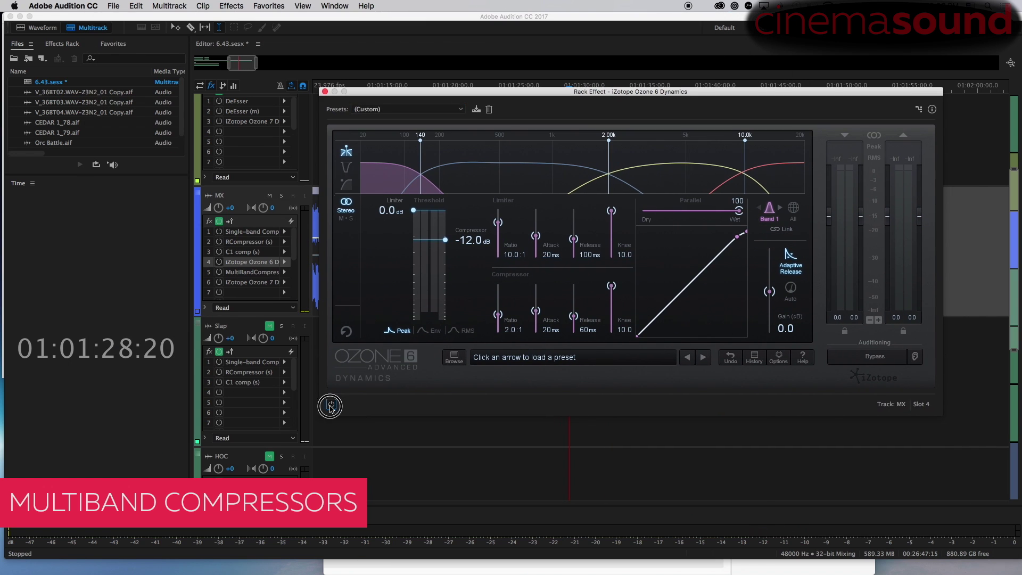
pyautogui.click(421, 110)
# Step: Load Ozone's Default preset, link all four bands at about 4:1 ratio, and open C1 comp
pyautogui.click(423, 108)
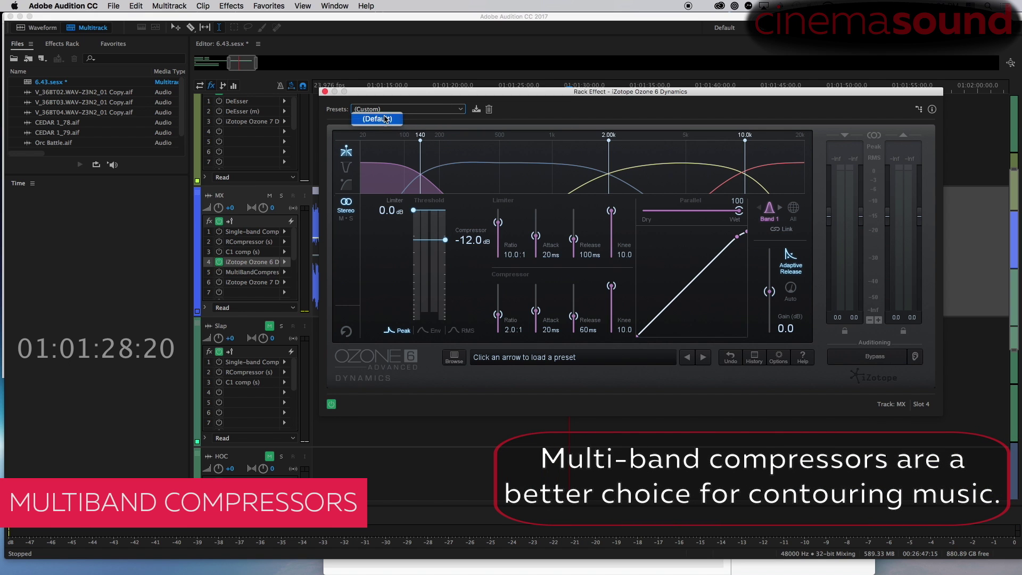
pyautogui.click(783, 229)
pyautogui.click(794, 208)
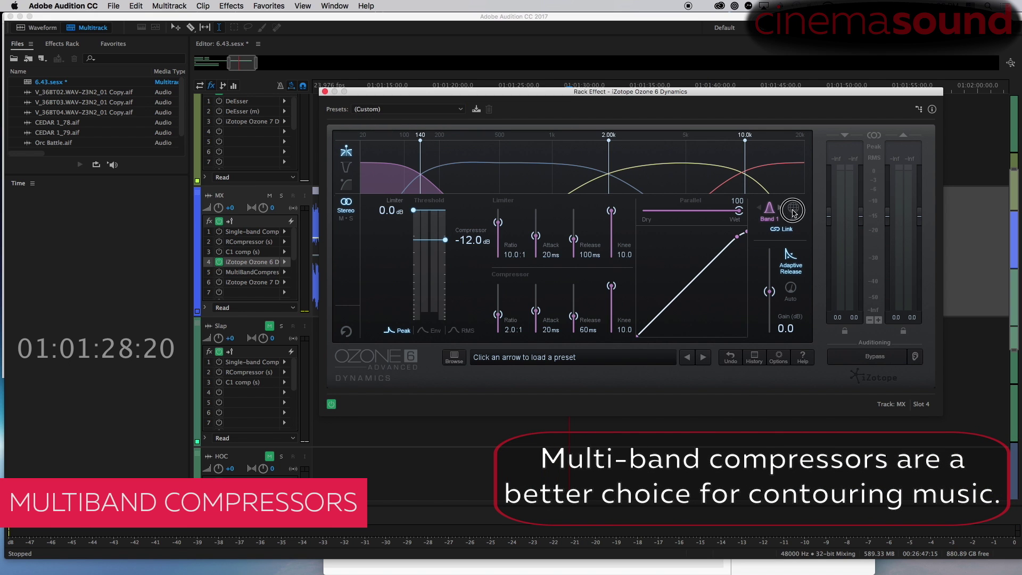
pyautogui.press('space')
pyautogui.press('space')
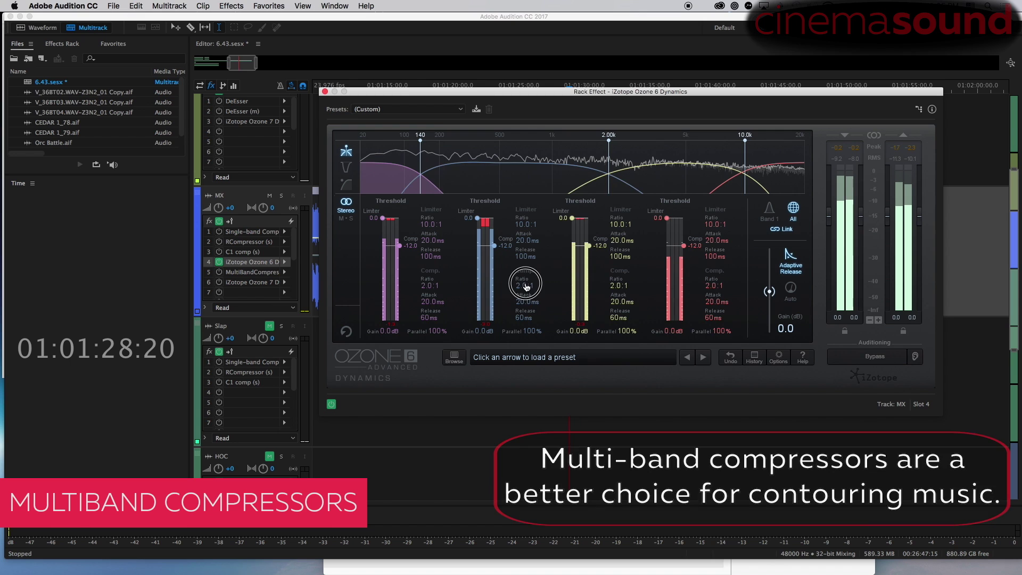
pyautogui.moveTo(525, 290); pyautogui.dragTo(528, 276)
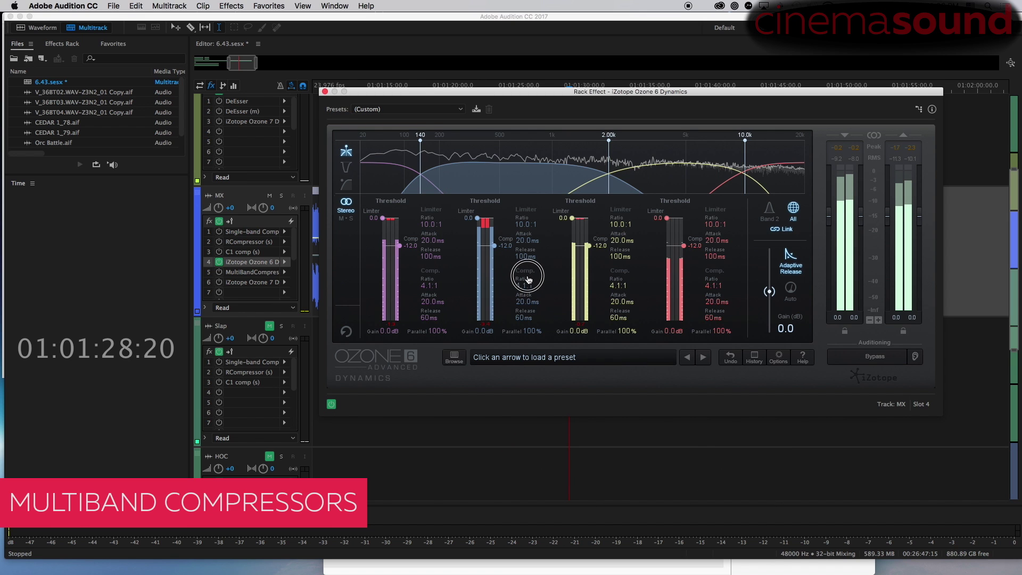
pyautogui.doubleClick(245, 252)
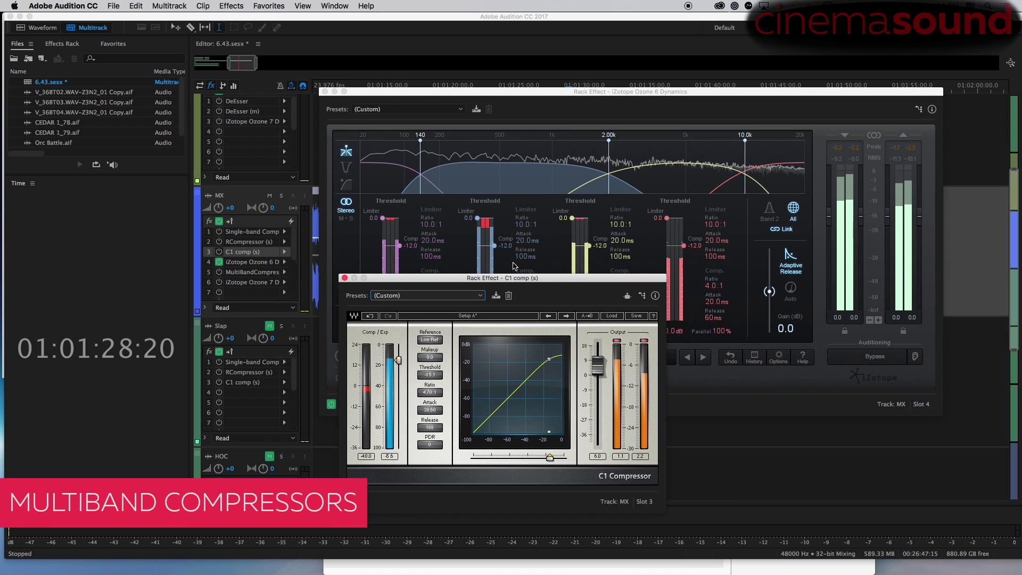
# Step: Enter a 4.7:1 ratio, 38.6 ms attack and 188 ms release on Ozone's linked bands
pyautogui.moveTo(513, 275); pyautogui.dragTo(213, 136)
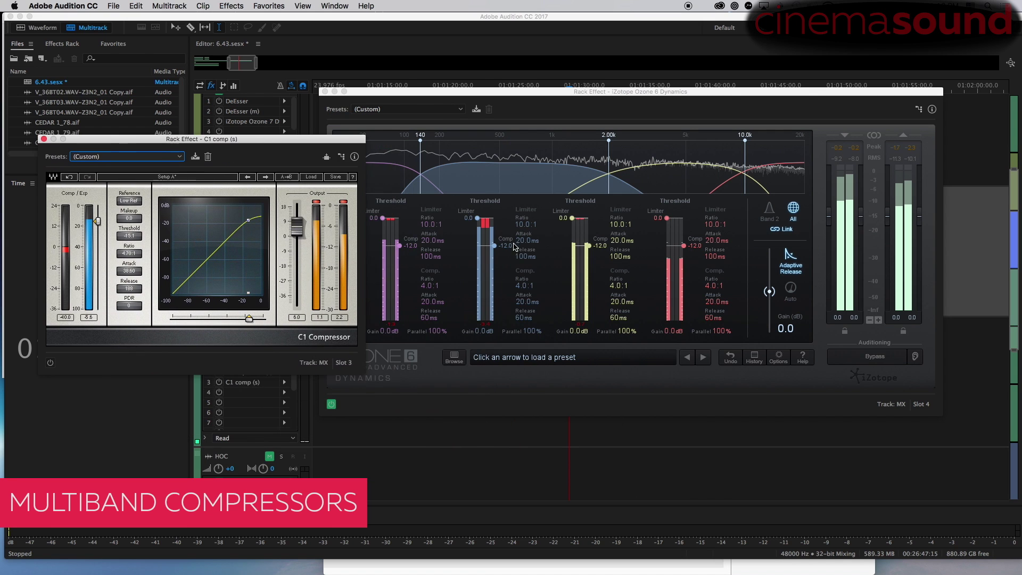
pyautogui.doubleClick(526, 287)
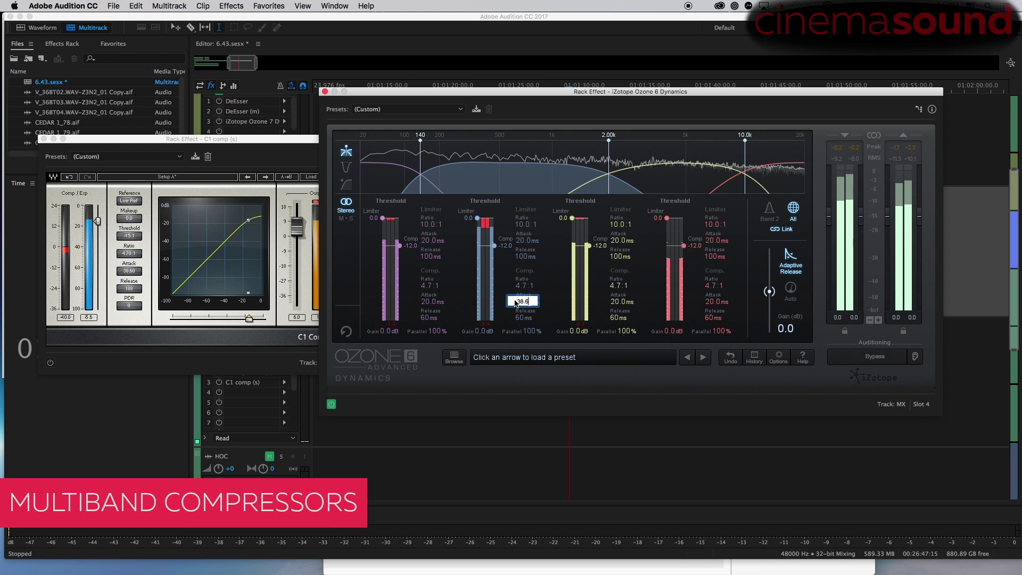
pyautogui.press('Return')
pyautogui.doubleClick(521, 317)
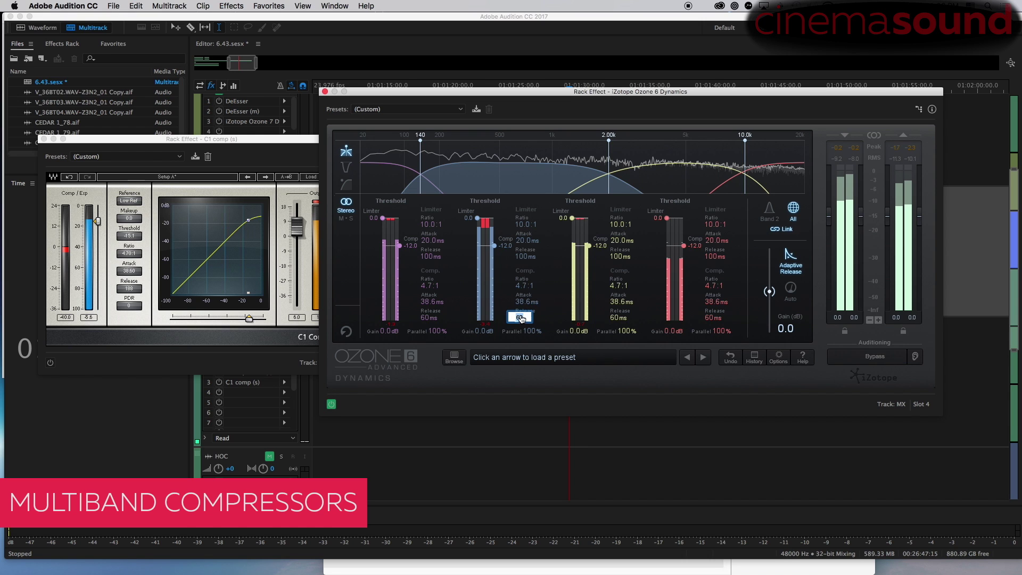
pyautogui.press('Return')
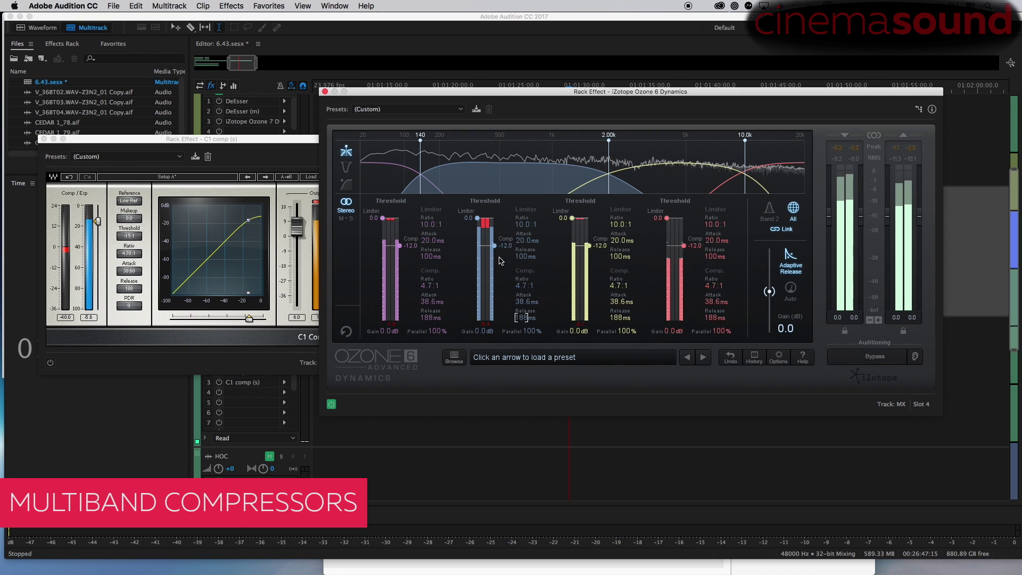
# Step: Set Ozone's compressor threshold to -15.2 dB and output gain to 6.2 dB, comparing with C1
pyautogui.moveTo(494, 247); pyautogui.dragTo(496, 267)
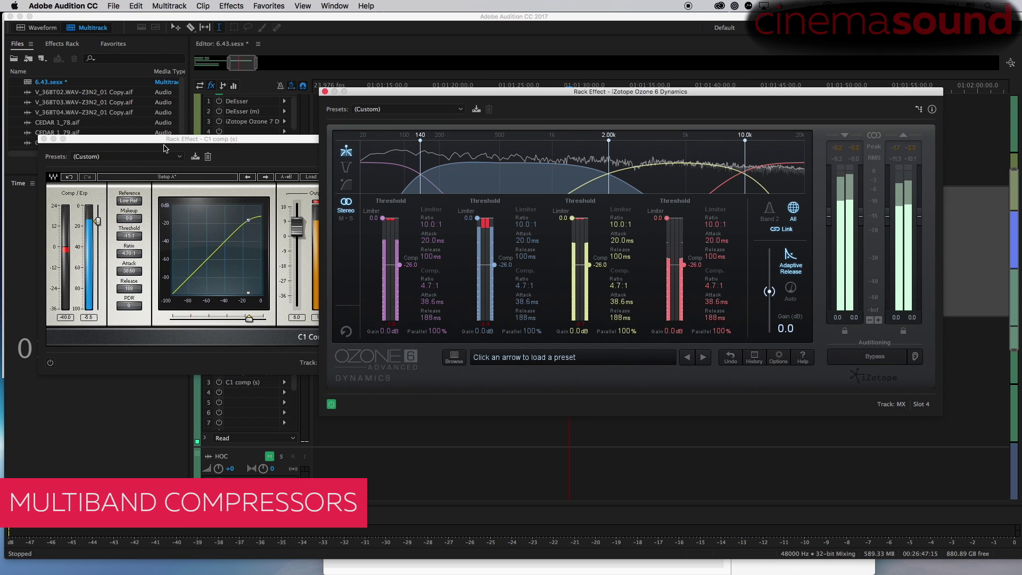
pyautogui.moveTo(164, 145); pyautogui.dragTo(137, 145)
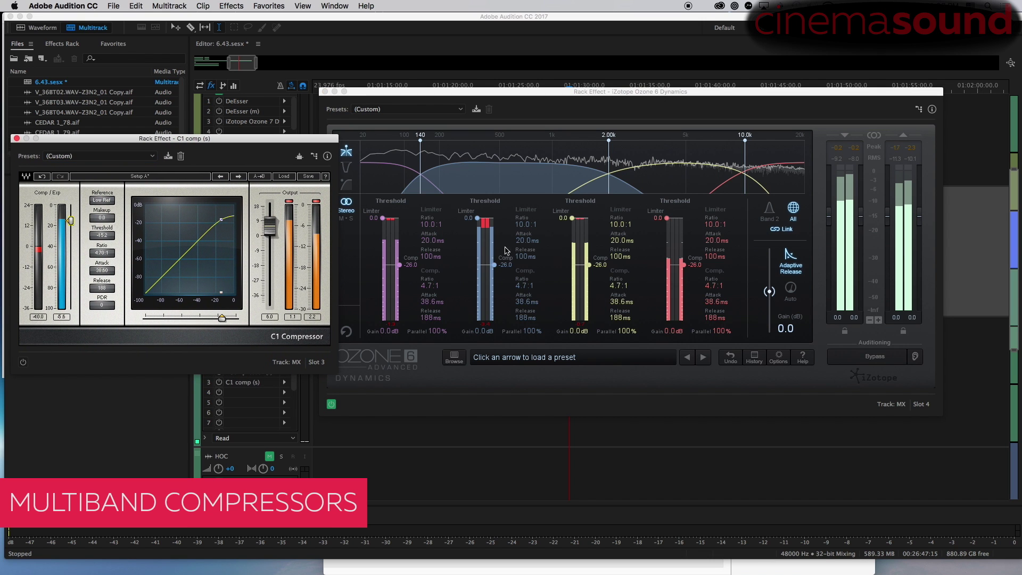
pyautogui.moveTo(495, 265); pyautogui.dragTo(493, 255)
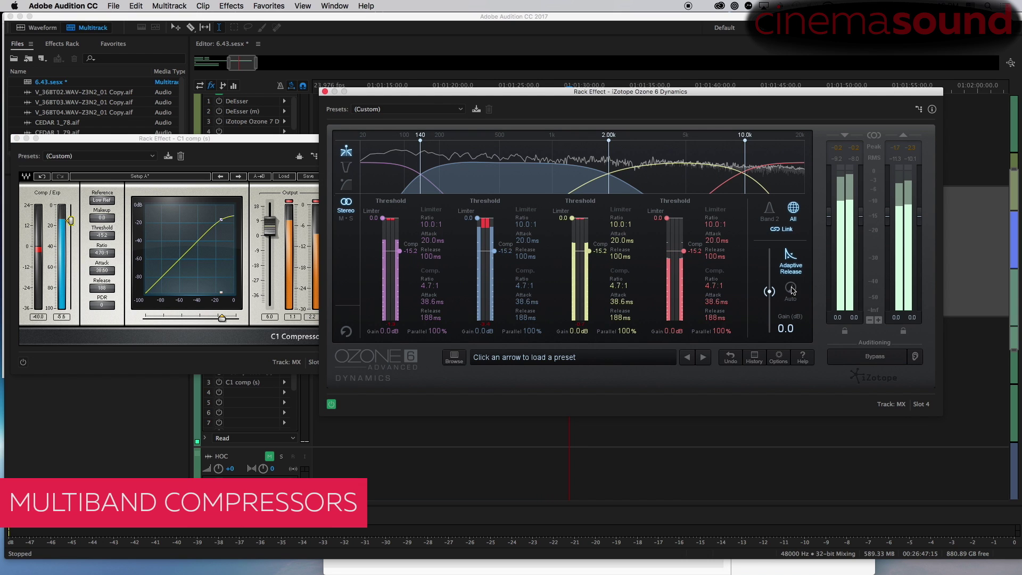
pyautogui.moveTo(768, 293); pyautogui.dragTo(770, 286)
# Step: Move Ozone's crossovers to 194 Hz, 999 Hz and 4.88 kHz, then play the session
pyautogui.moveTo(421, 141); pyautogui.dragTo(438, 141)
pyautogui.moveTo(609, 141); pyautogui.dragTo(553, 142)
pyautogui.moveTo(744, 142)
pyautogui.mouseDown()
pyautogui.moveTo(675, 144)
pyautogui.moveTo(684, 154)
pyautogui.mouseUp()
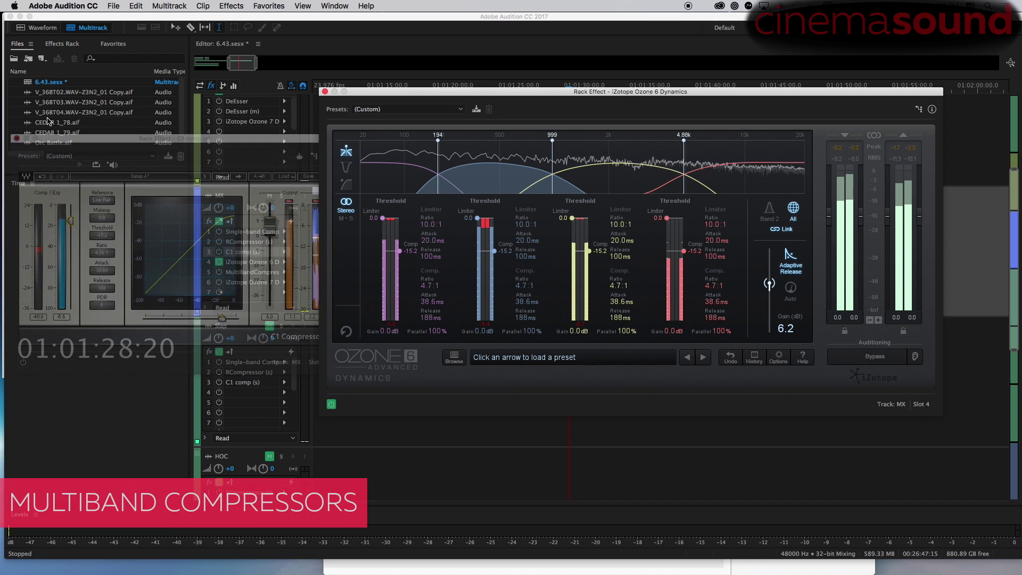
pyautogui.moveTo(416, 90); pyautogui.dragTo(316, 334)
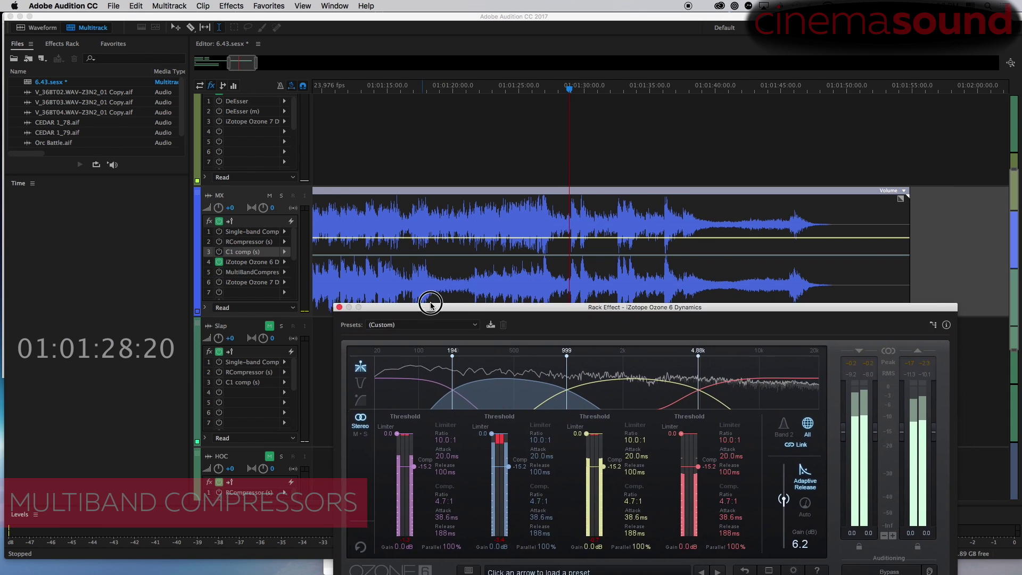
pyautogui.press('space')
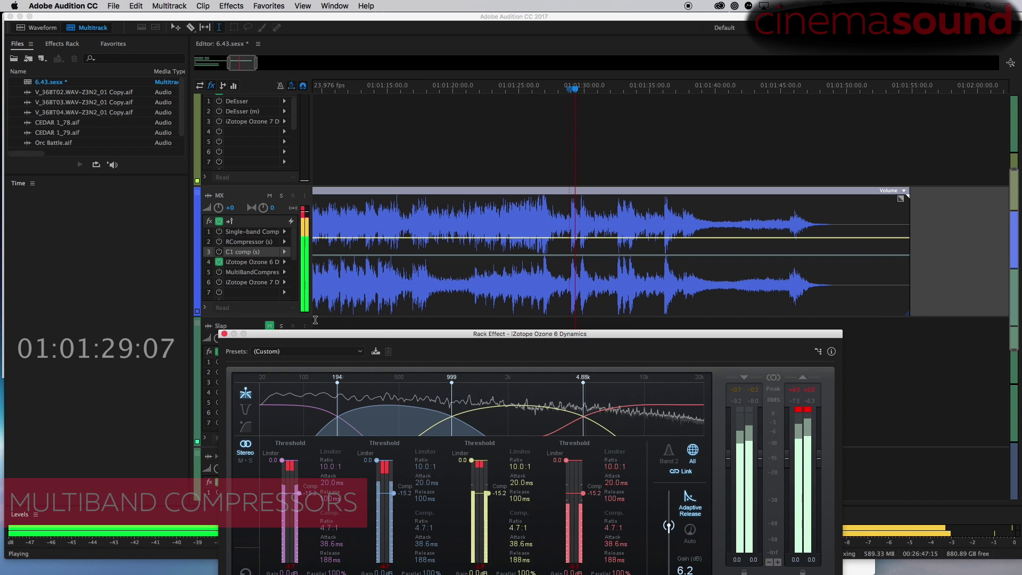
pyautogui.moveTo(336, 337); pyautogui.dragTo(330, 330)
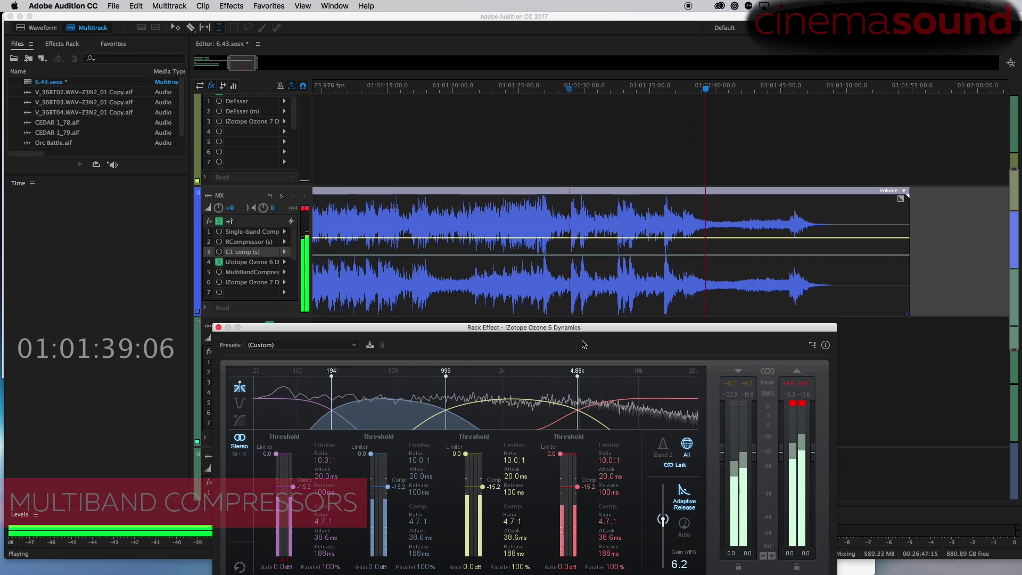
pyautogui.click(642, 241)
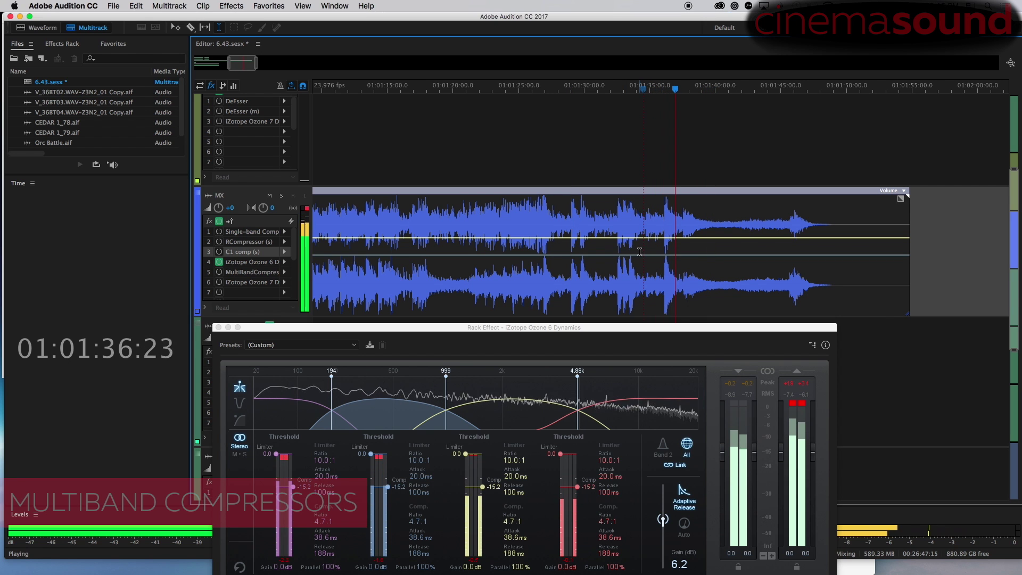
pyautogui.press('space')
pyautogui.click(632, 214)
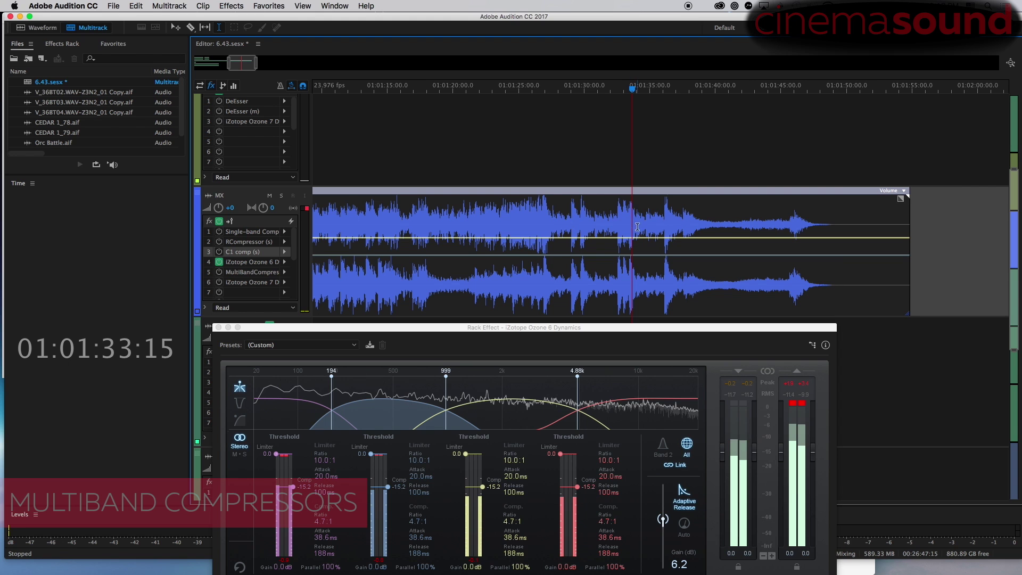
pyautogui.press('space')
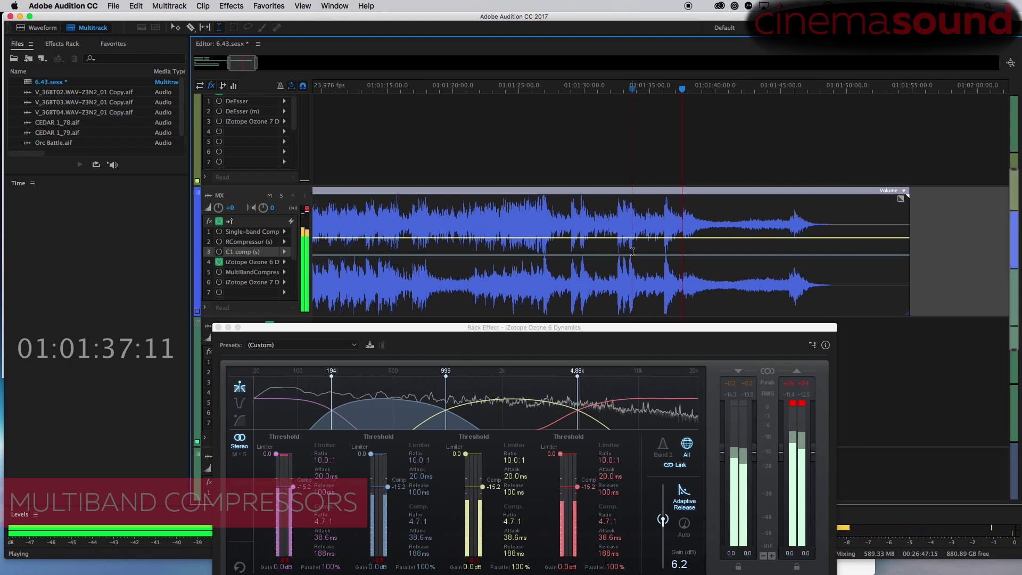
pyautogui.press('space')
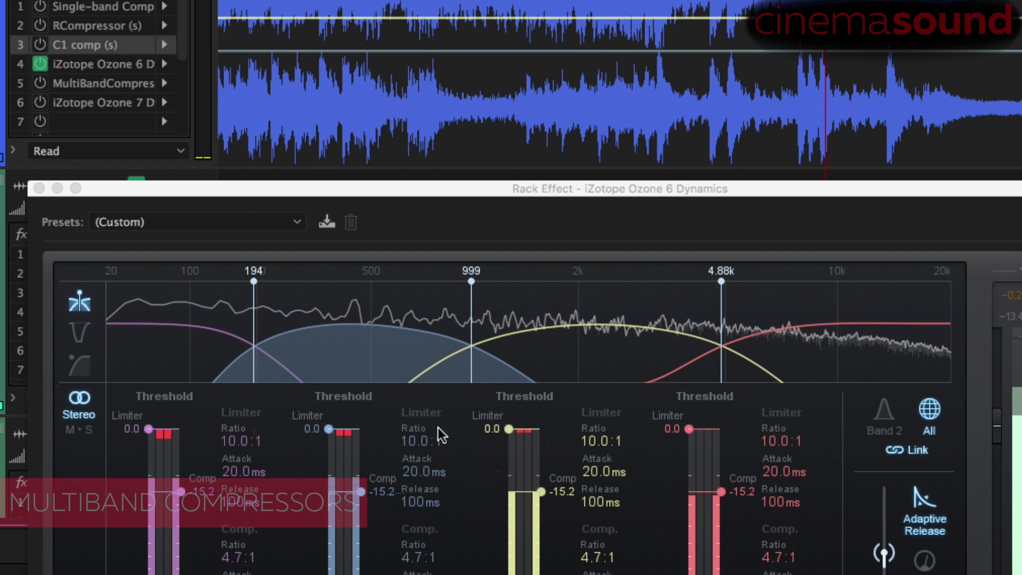
pyautogui.click(710, 443)
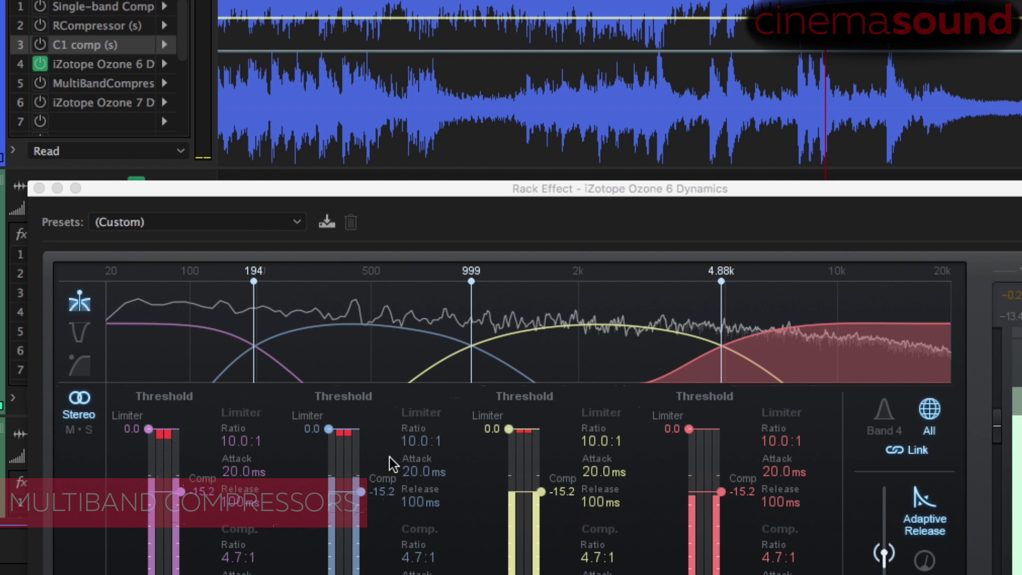
pyautogui.press('space')
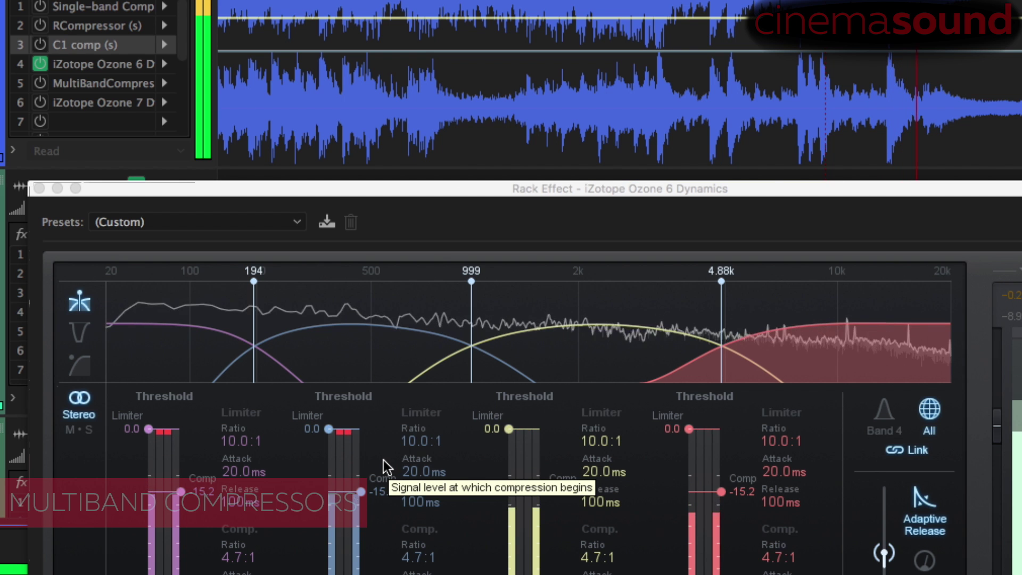
pyautogui.press('space')
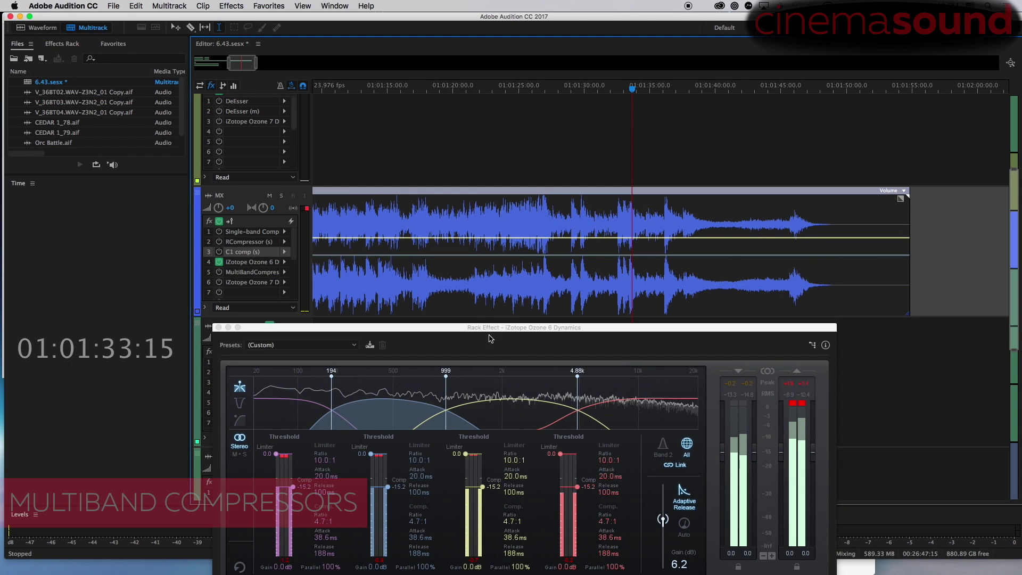
# Step: Open the MultiBandCompressor in MX's slot 5, power it on, and link its band controls
pyautogui.moveTo(559, 189); pyautogui.dragTo(604, 188)
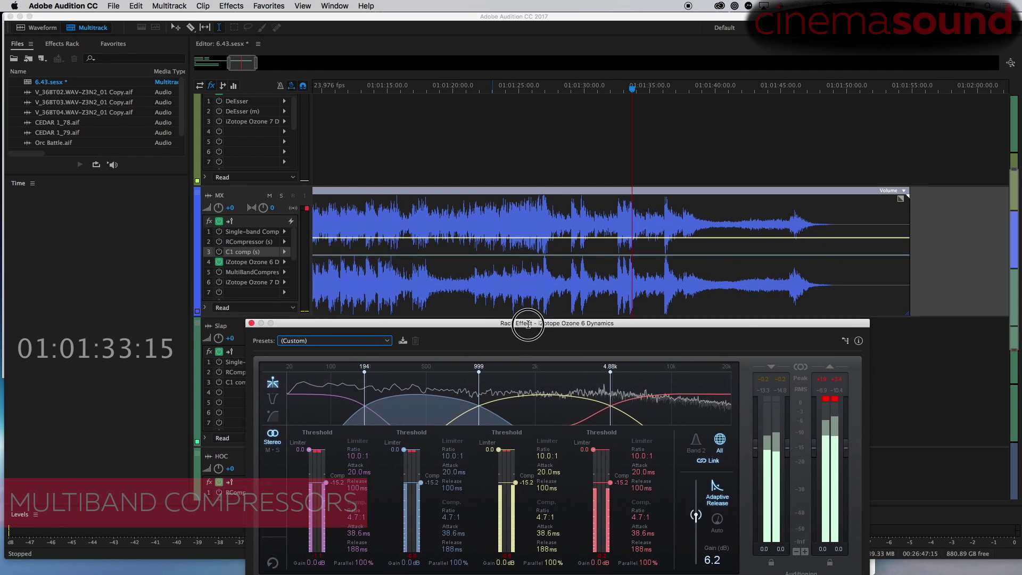
pyautogui.moveTo(515, 327); pyautogui.dragTo(670, 88)
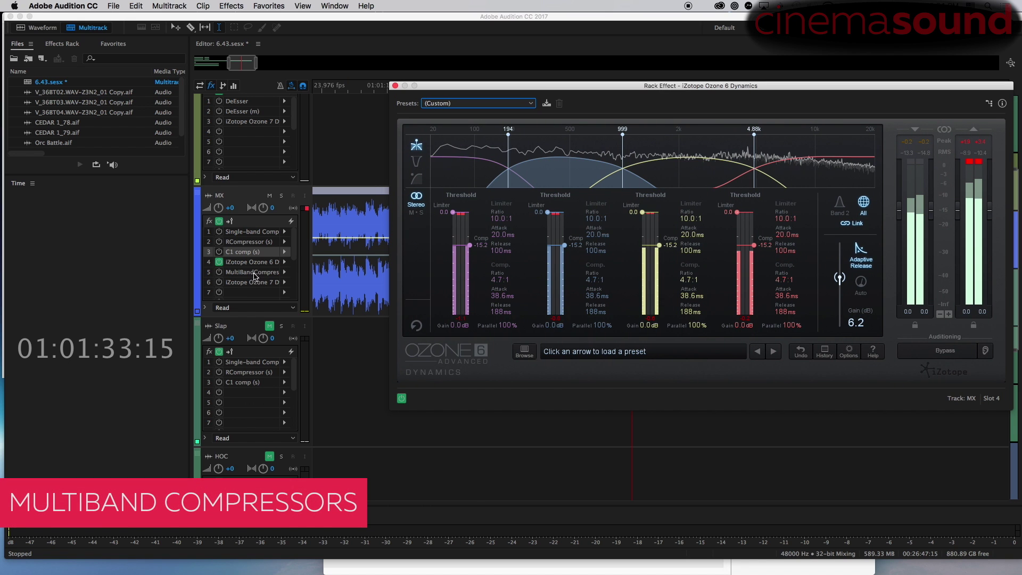
pyautogui.doubleClick(255, 272)
pyautogui.click(219, 273)
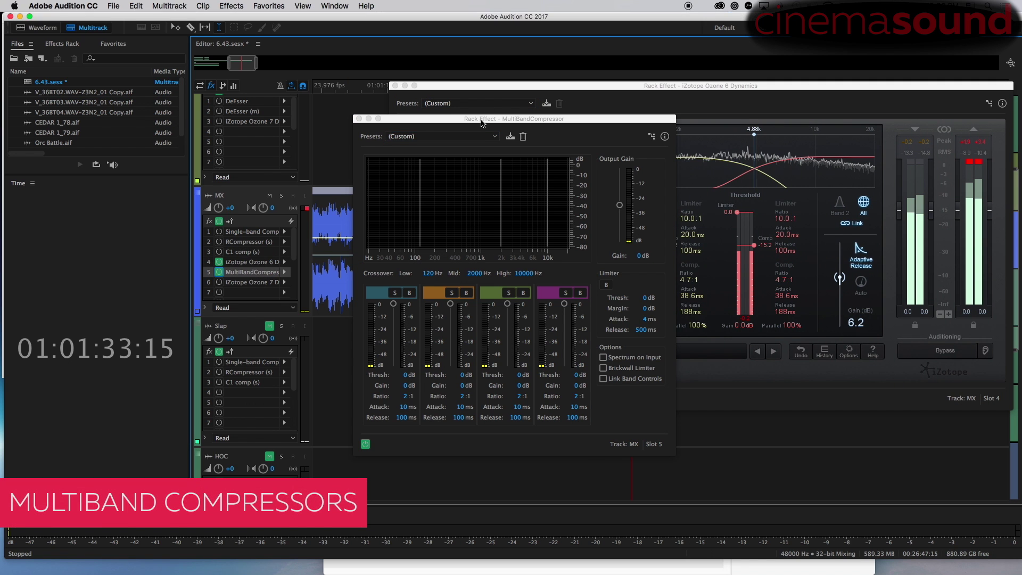
pyautogui.moveTo(481, 123); pyautogui.dragTo(183, 62)
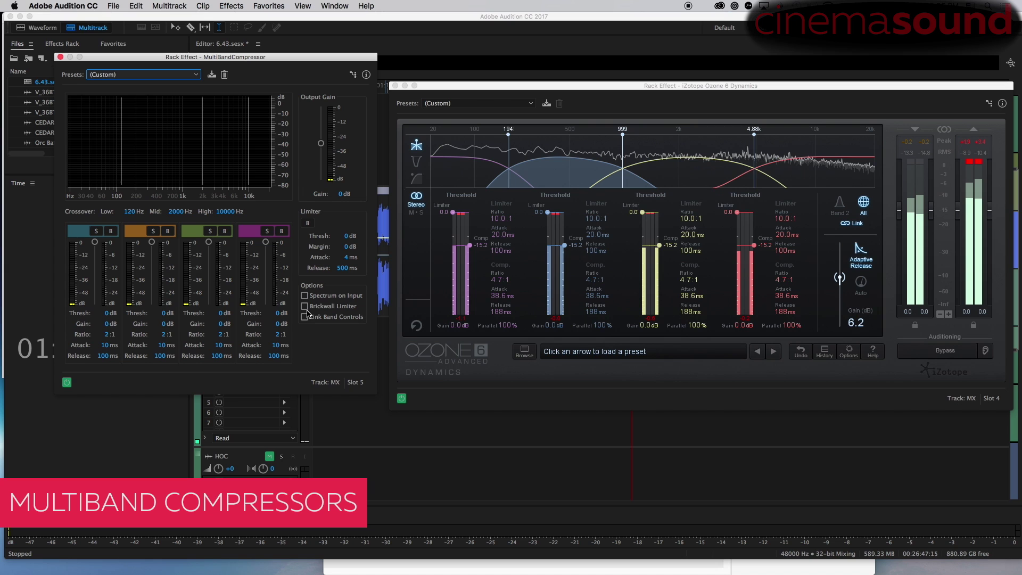
pyautogui.click(305, 317)
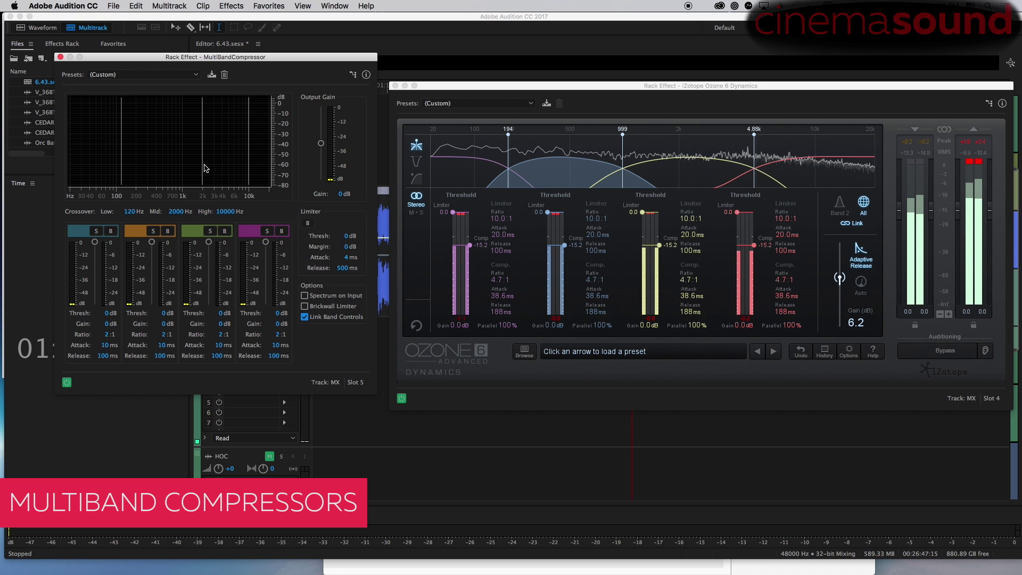
# Step: Move its crossovers to about 952 Hz and 4959 Hz, thresholds to -15 dB, band gain 0 dB
pyautogui.moveTo(206, 168); pyautogui.dragTo(182, 157)
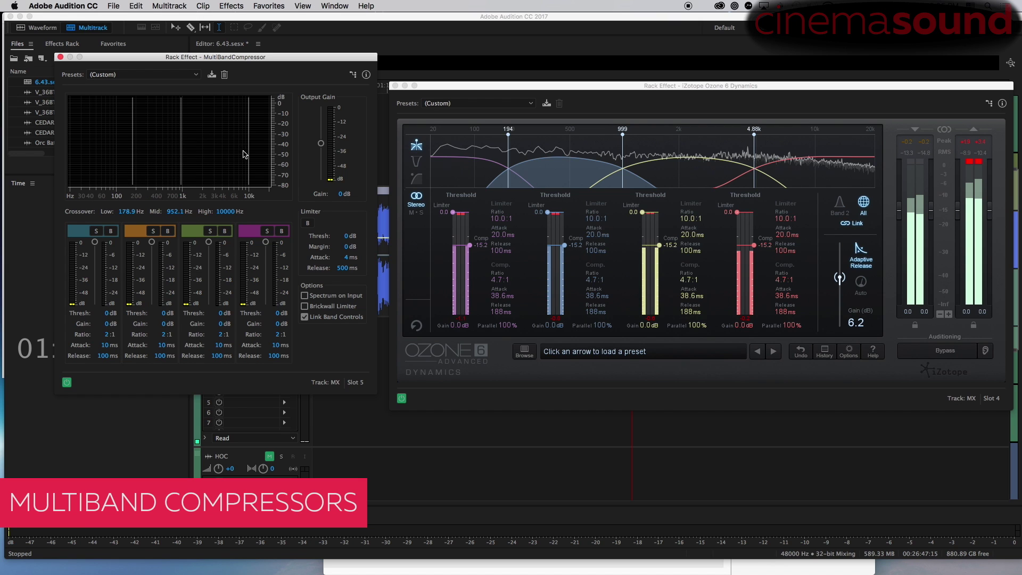
pyautogui.moveTo(249, 153); pyautogui.dragTo(228, 153)
pyautogui.moveTo(266, 243); pyautogui.dragTo(266, 258)
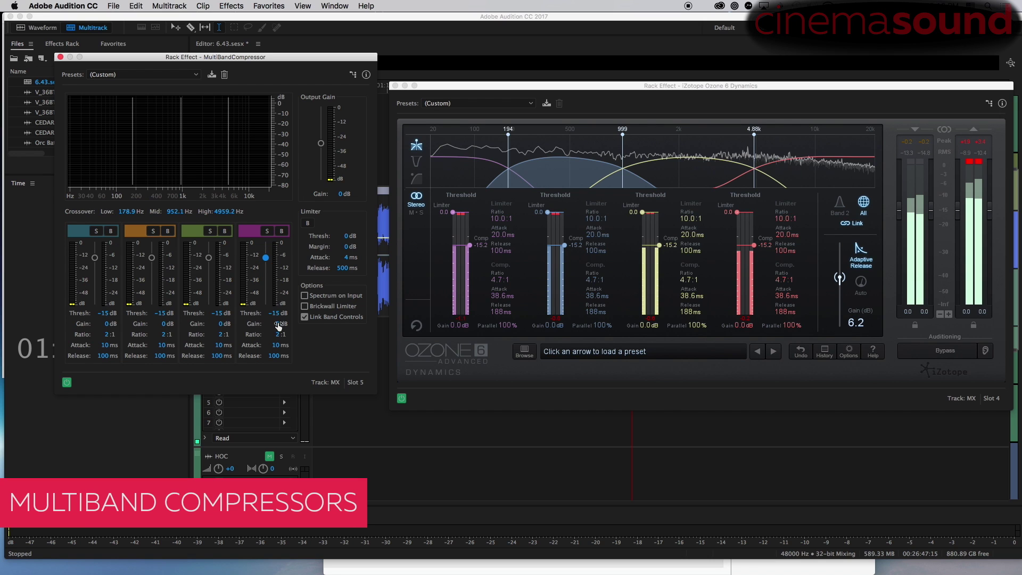
pyautogui.click(278, 324)
pyautogui.press('Return')
pyautogui.click(274, 344)
# Step: Bypass Ozone and play the song to hear the MultiBandCompressor alone
pyautogui.click(402, 399)
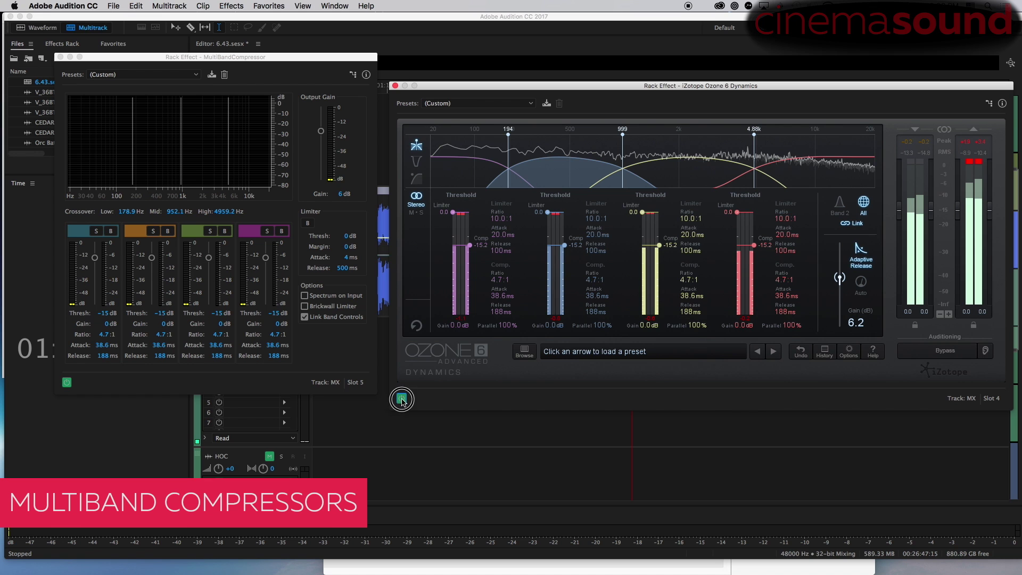
pyautogui.click(401, 399)
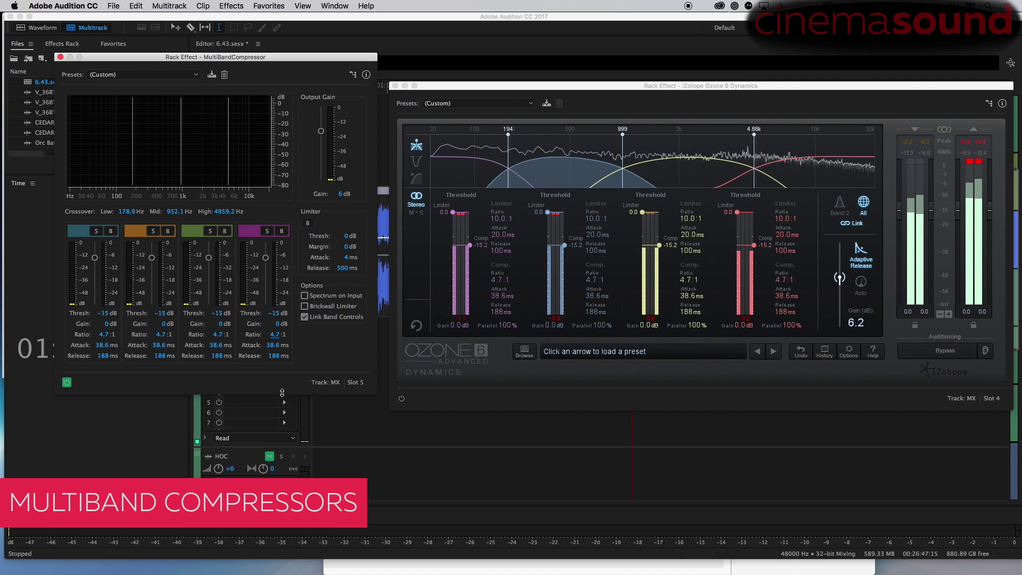
pyautogui.press('space')
pyautogui.click(437, 89)
pyautogui.moveTo(438, 88); pyautogui.dragTo(432, 308)
pyautogui.click(615, 207)
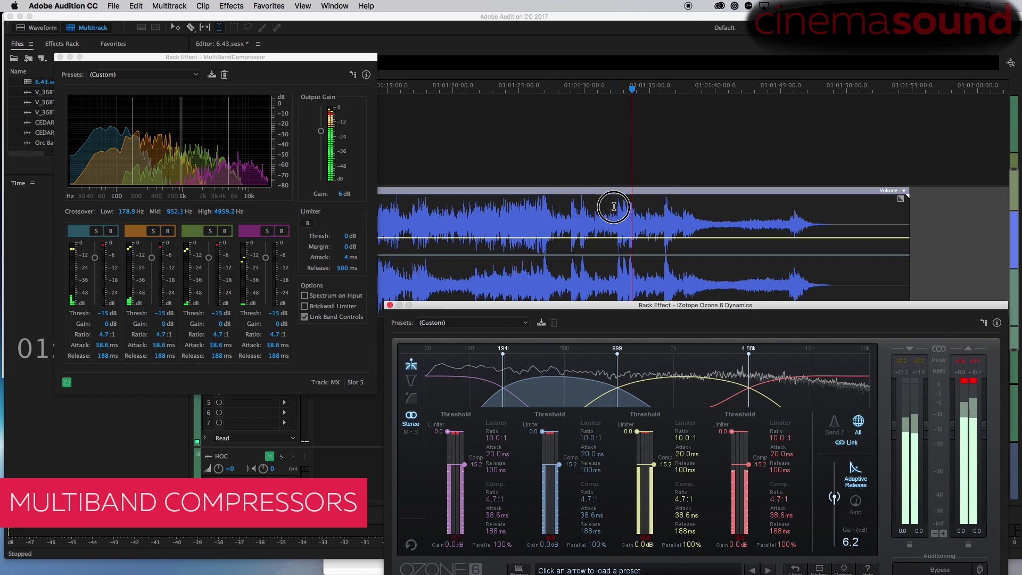
pyautogui.moveTo(572, 306); pyautogui.dragTo(560, 70)
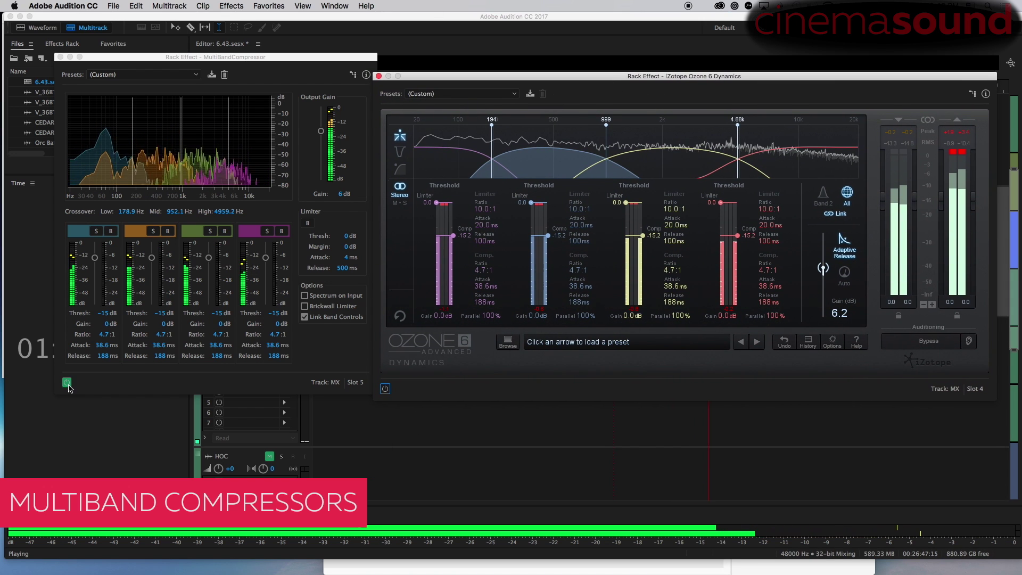
pyautogui.press('space')
# Step: Bypass the MultiBandCompressor, re-enable Ozone, and play to hear Ozone alone
pyautogui.click(280, 373)
pyautogui.click(385, 390)
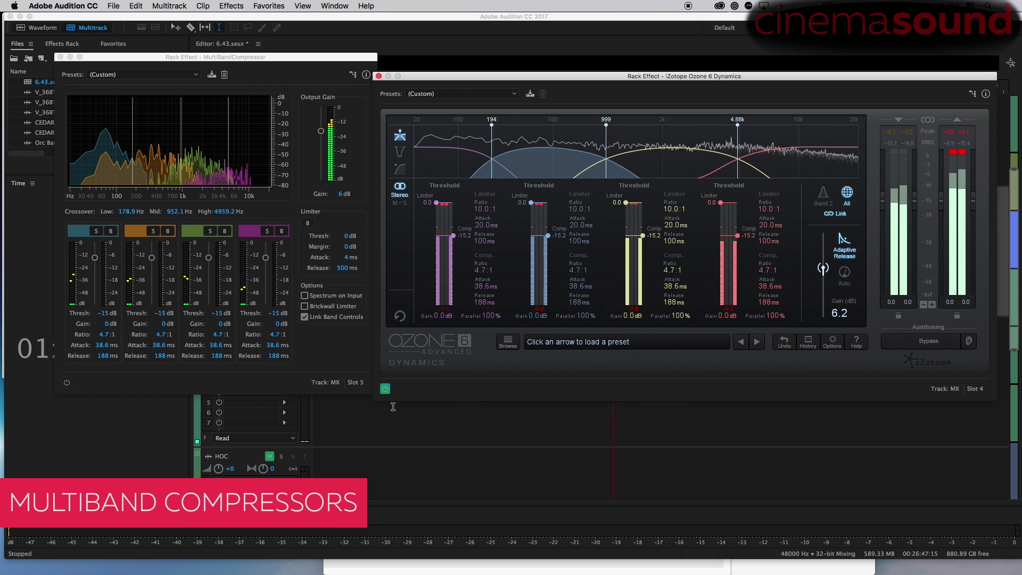
pyautogui.press('space')
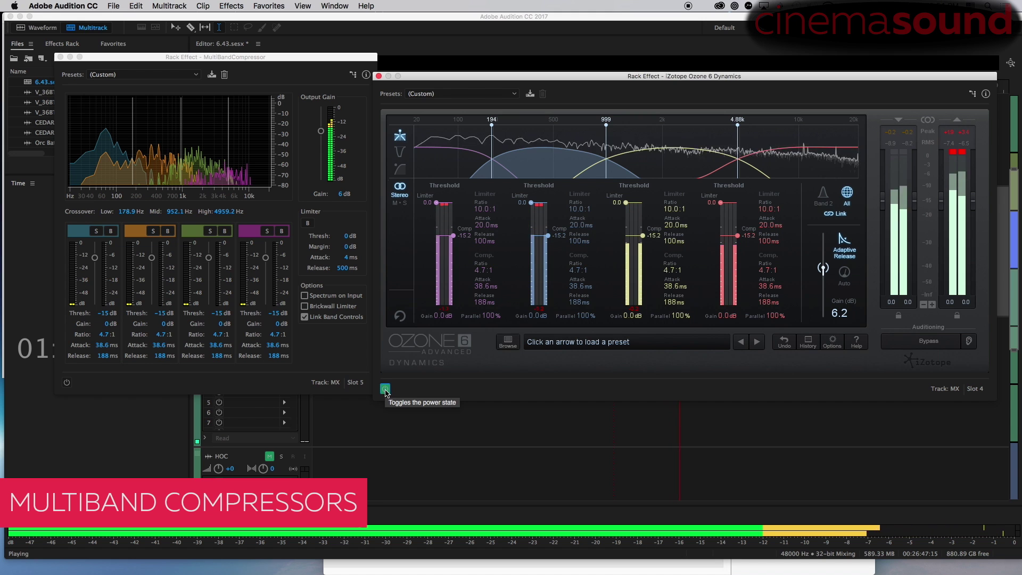
pyautogui.press('space')
# Step: Turn both compressors back on and play again to compare them
pyautogui.click(67, 383)
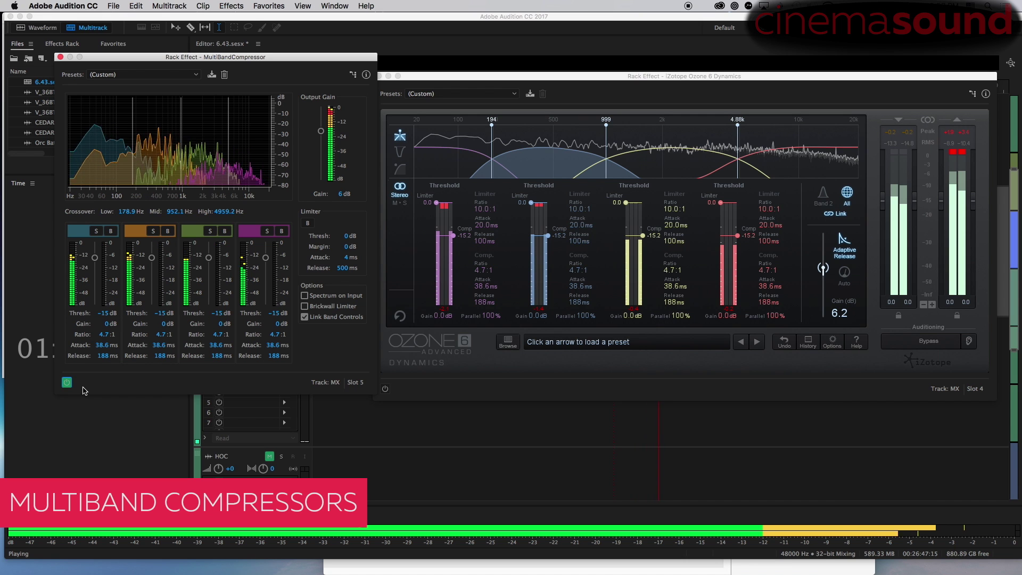
pyautogui.press('space')
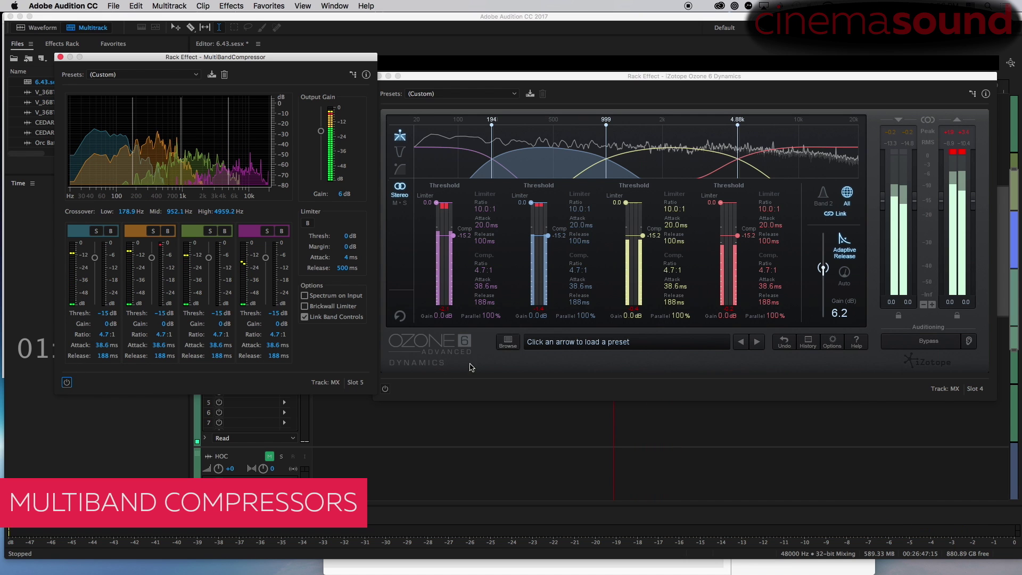
pyautogui.click(384, 393)
pyautogui.press('space')
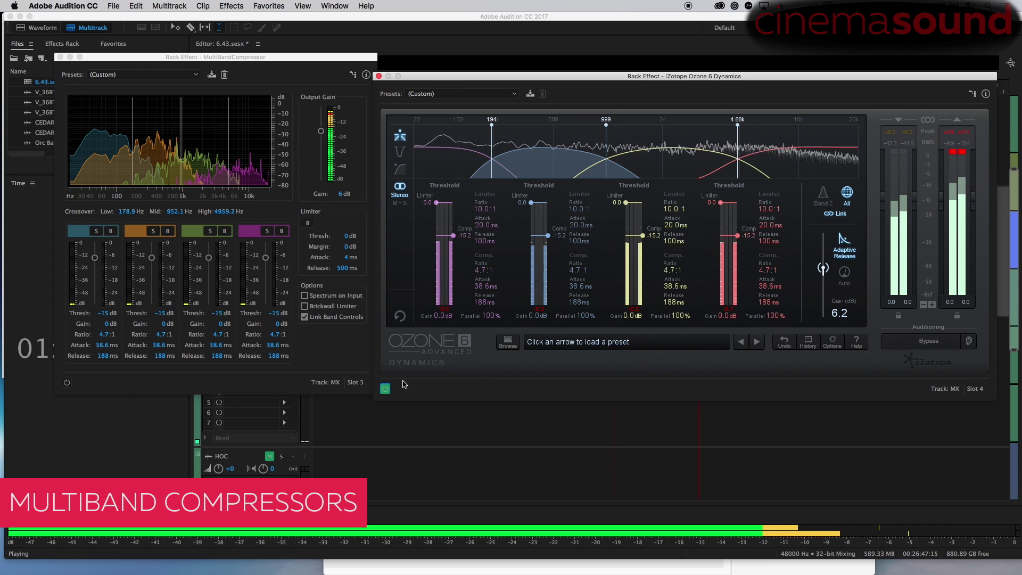
pyautogui.press('space')
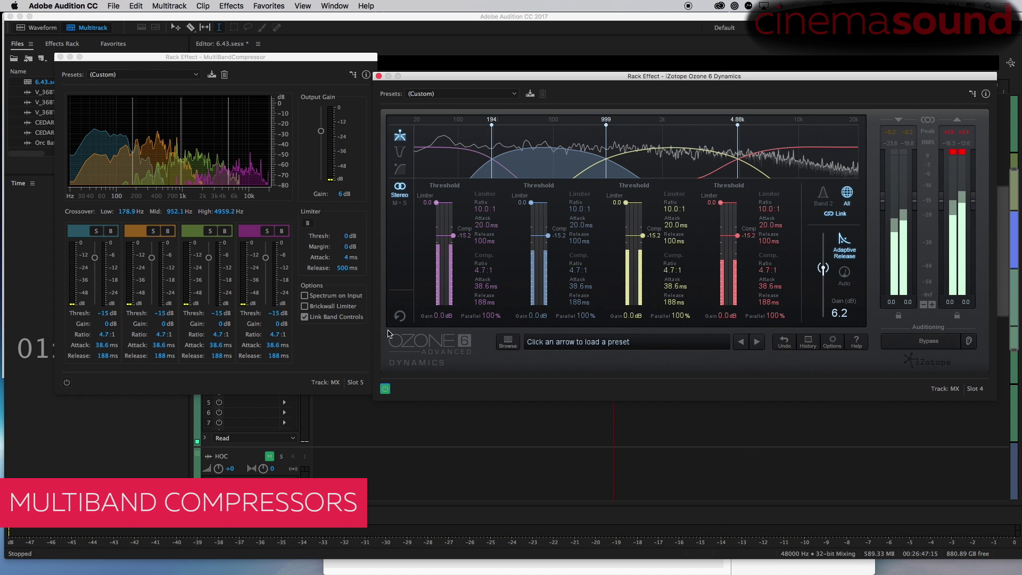
# Step: Close the MultiBandCompressor and Ozone effect windows
pyautogui.moveTo(453, 79)
pyautogui.mouseDown()
pyautogui.moveTo(434, 320)
pyautogui.moveTo(338, 427)
pyautogui.moveTo(456, 142)
pyautogui.moveTo(458, 68)
pyautogui.mouseUp()
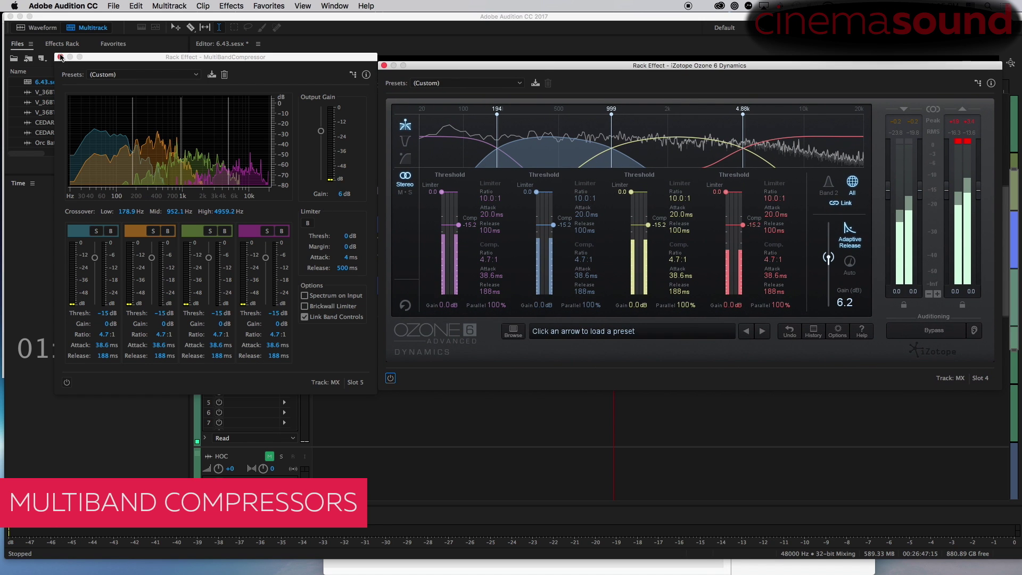
pyautogui.click(60, 57)
pyautogui.click(384, 66)
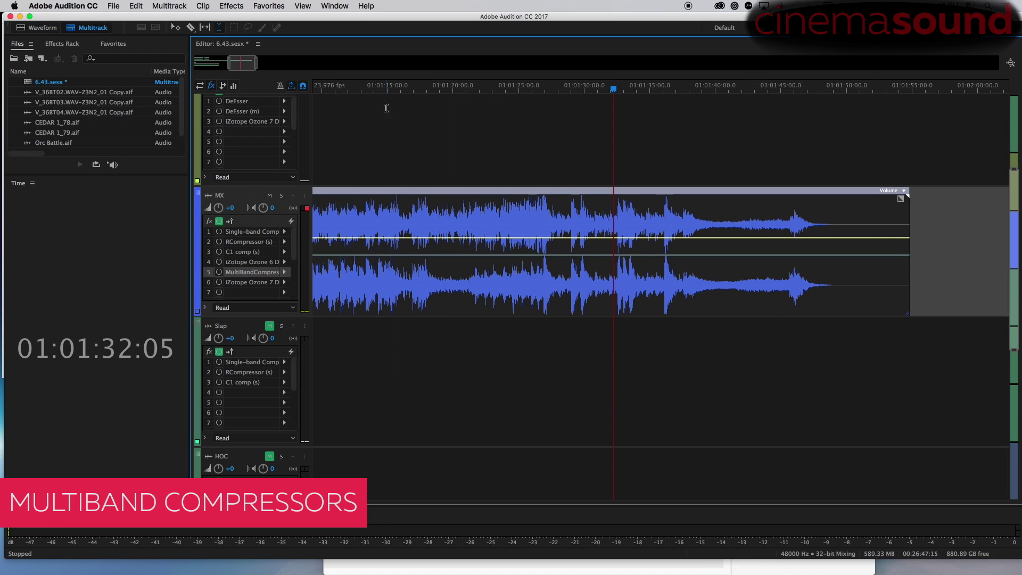